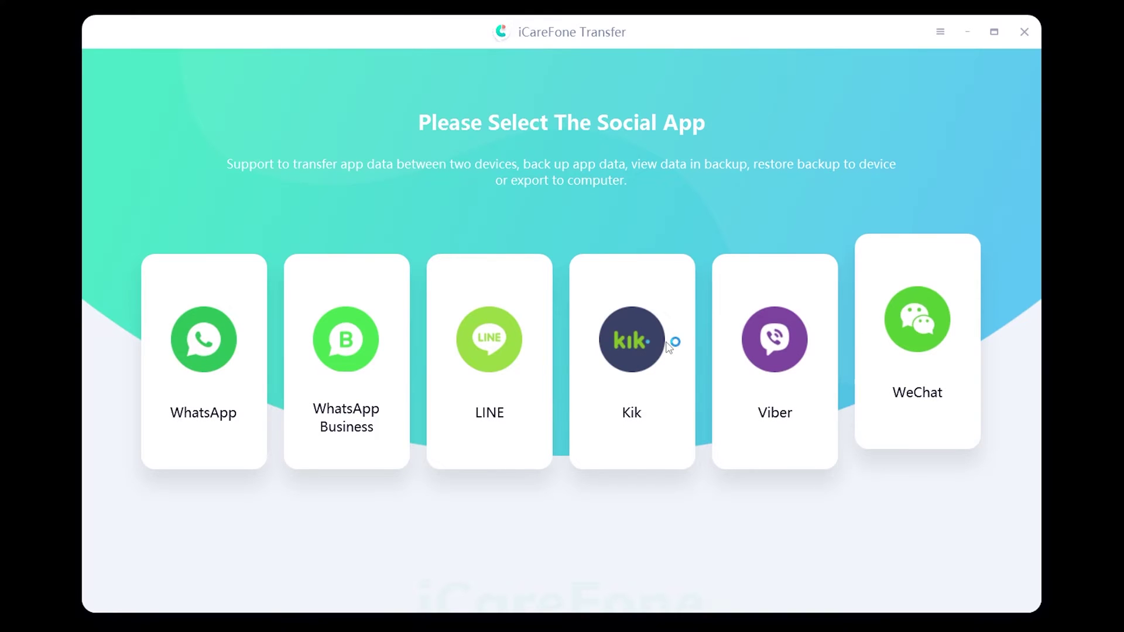
- Choose WhatsApp as the app to transfer from the Huawei phone
click(243, 364)
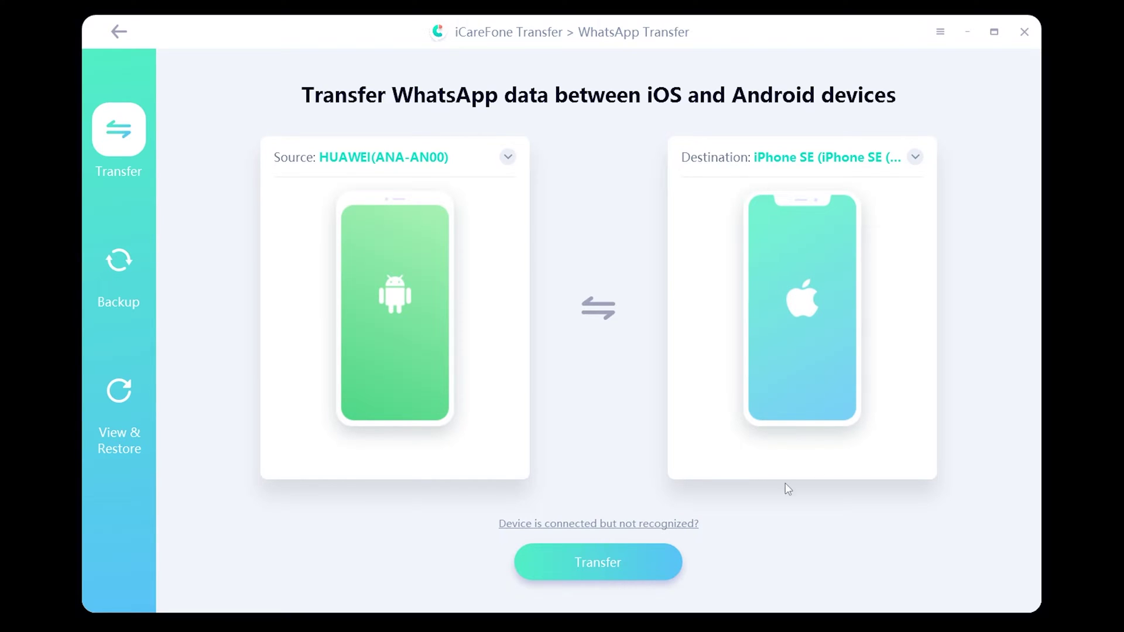
- Start the WhatsApp transfer from the Huawei phone to the iPhone SE
click(650, 564)
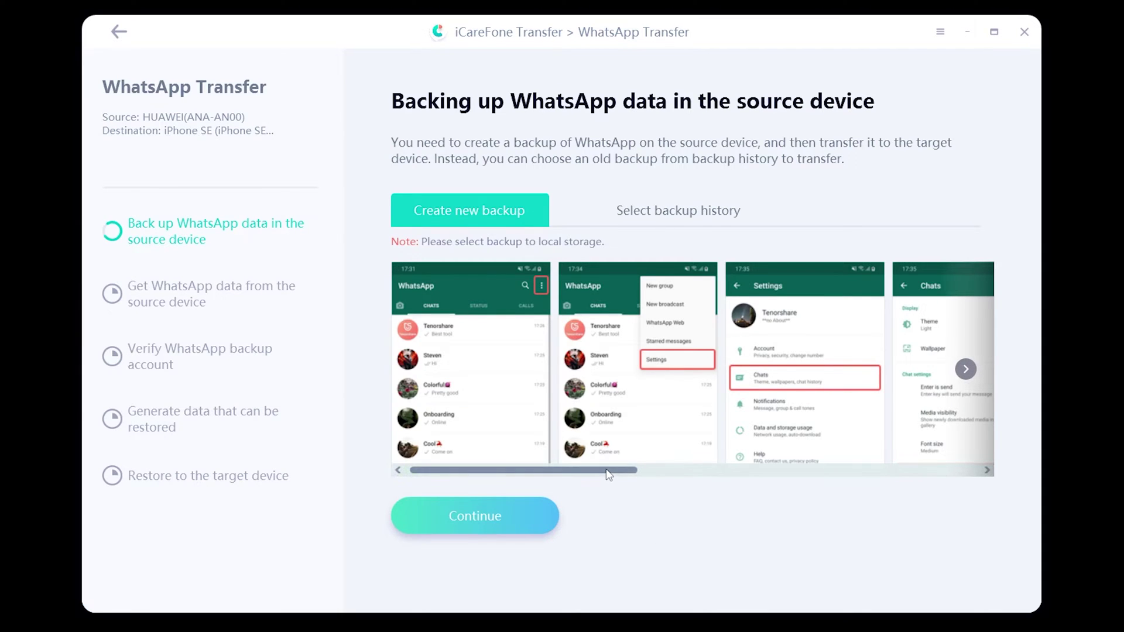
drag(607, 474, 841, 477)
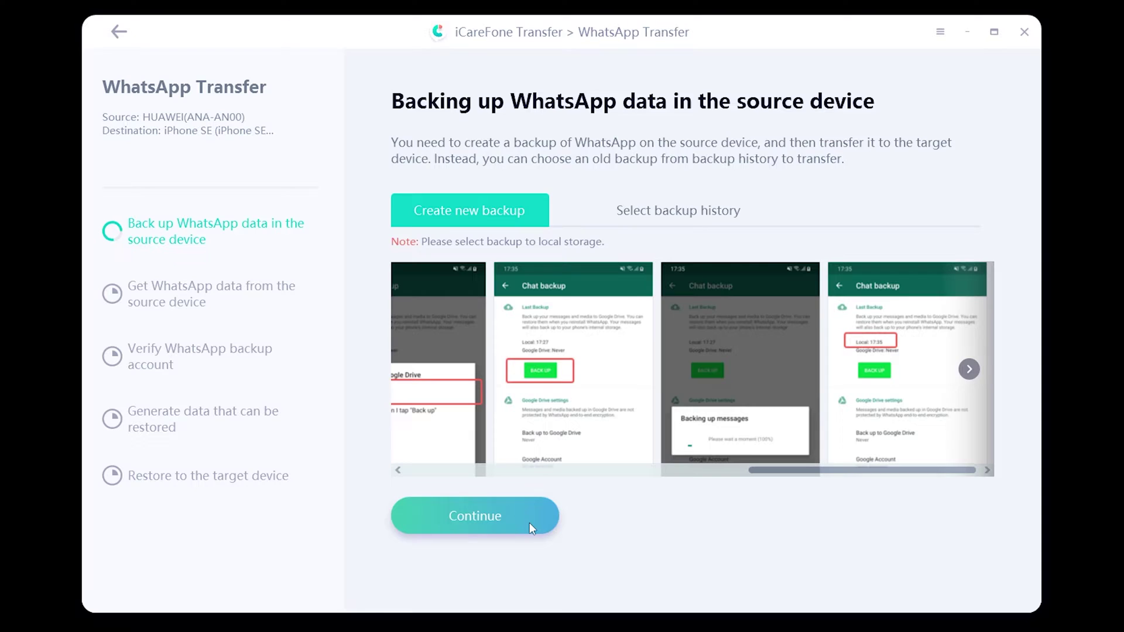
- Continue past the Huawei backup step, then enter and submit the WhatsApp verification code
click(530, 523)
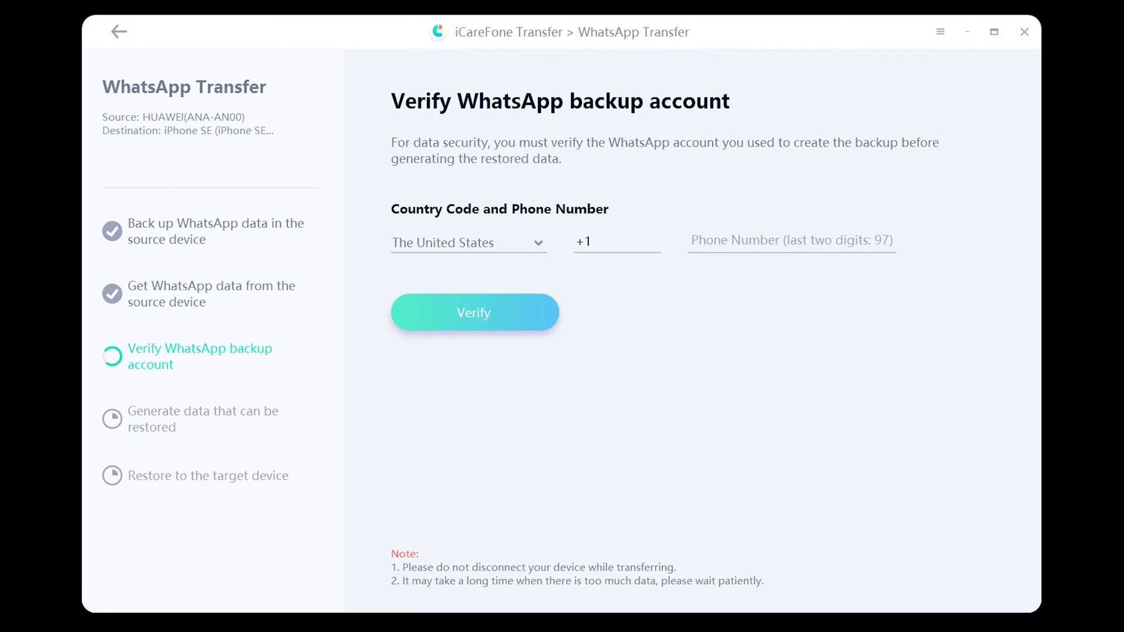
click(767, 361)
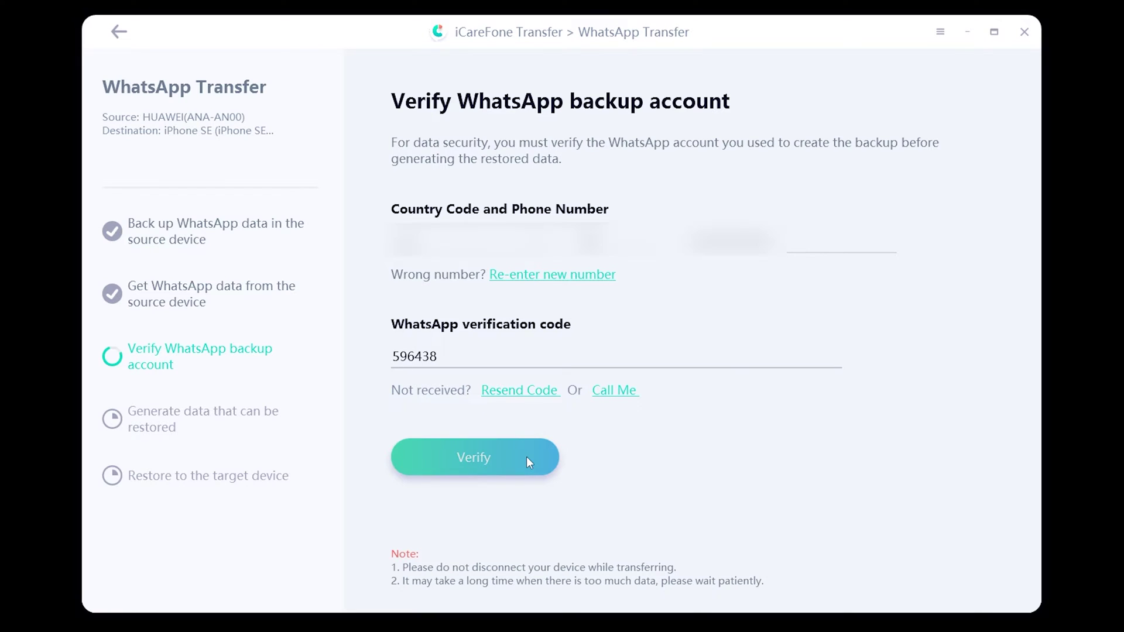
click(527, 458)
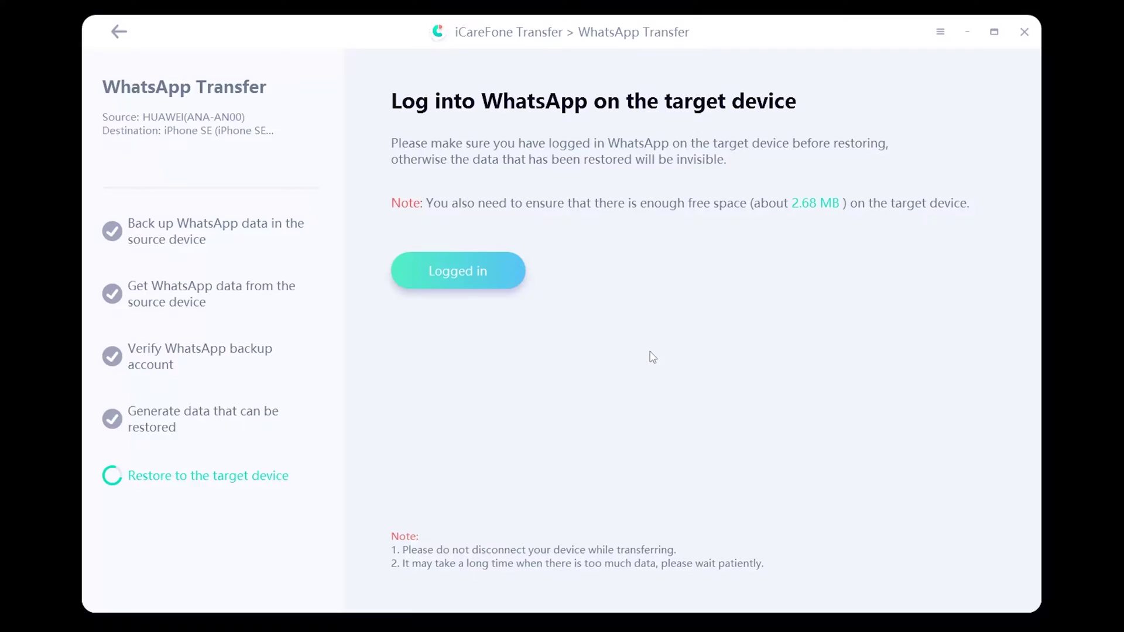
- Confirm WhatsApp is logged in on the iPhone SE, then retry the restore after disabling Find My iPhone
click(493, 277)
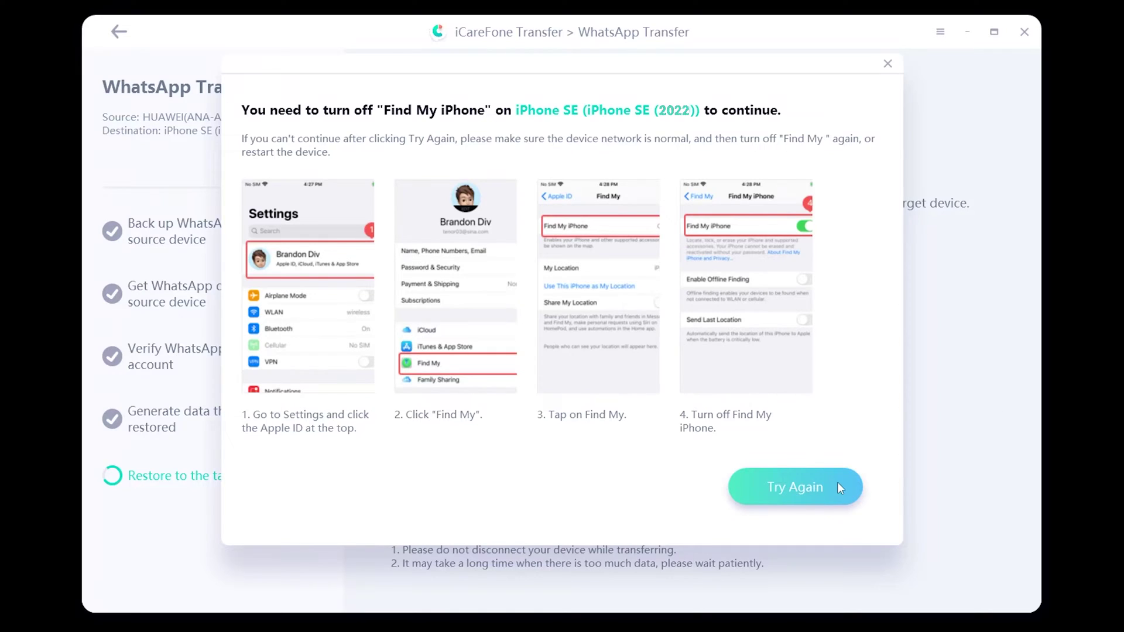
click(838, 487)
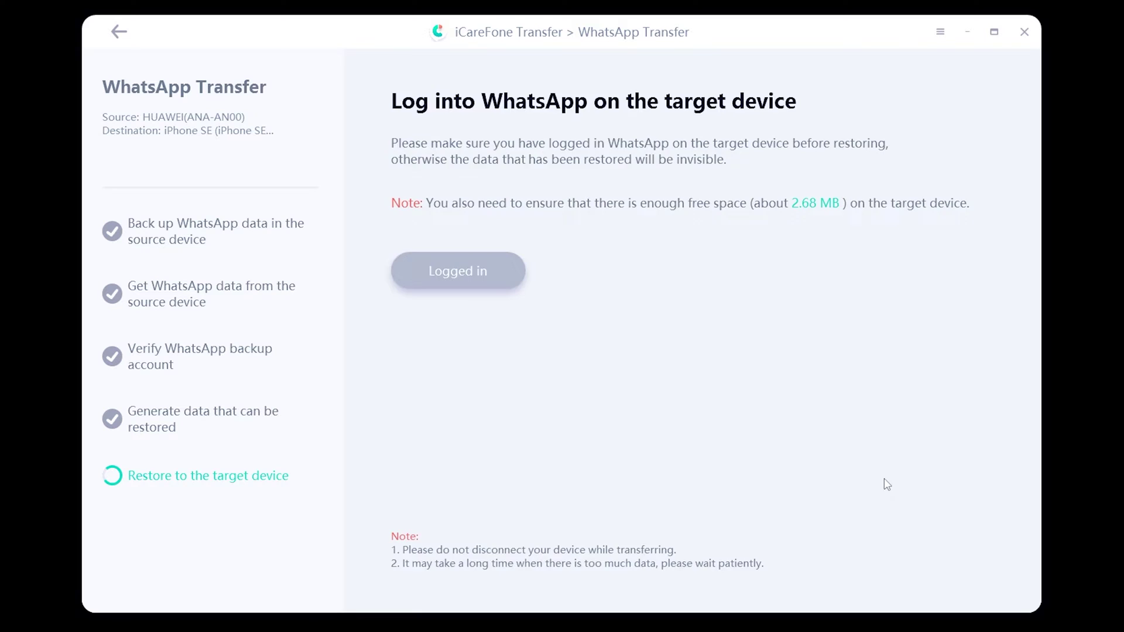